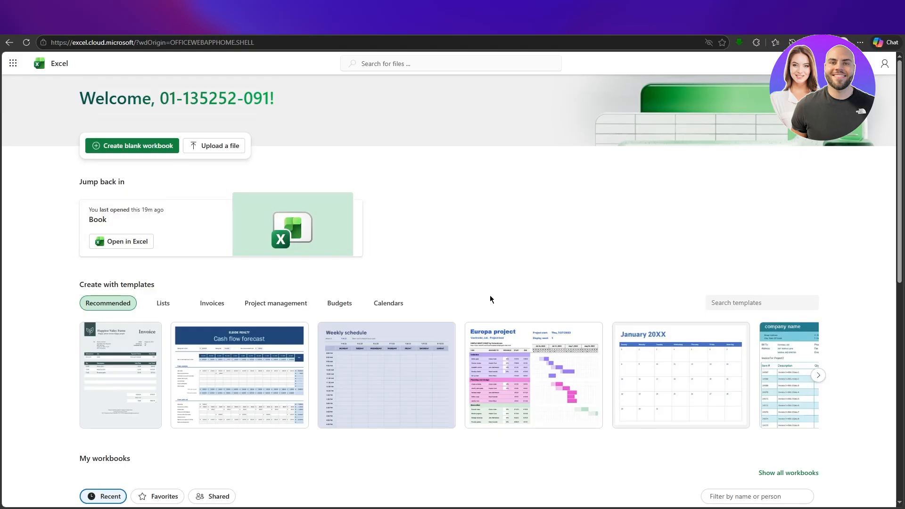
Step: Create a blank workbook, look over its insert options, and return to the start page
click(139, 141)
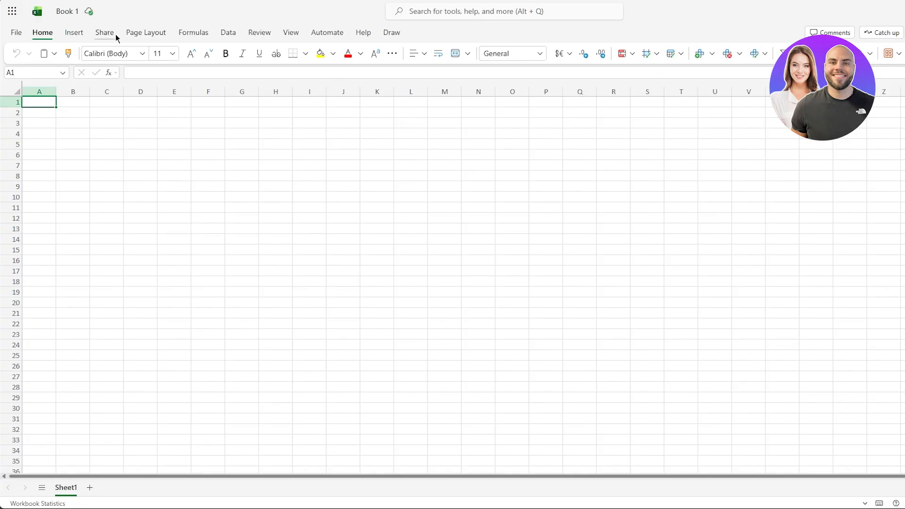
click(73, 32)
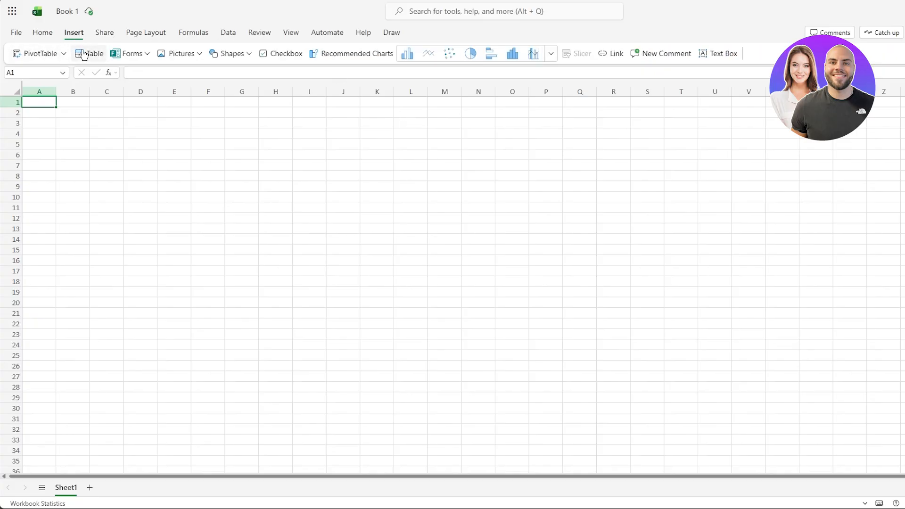
click(12, 12)
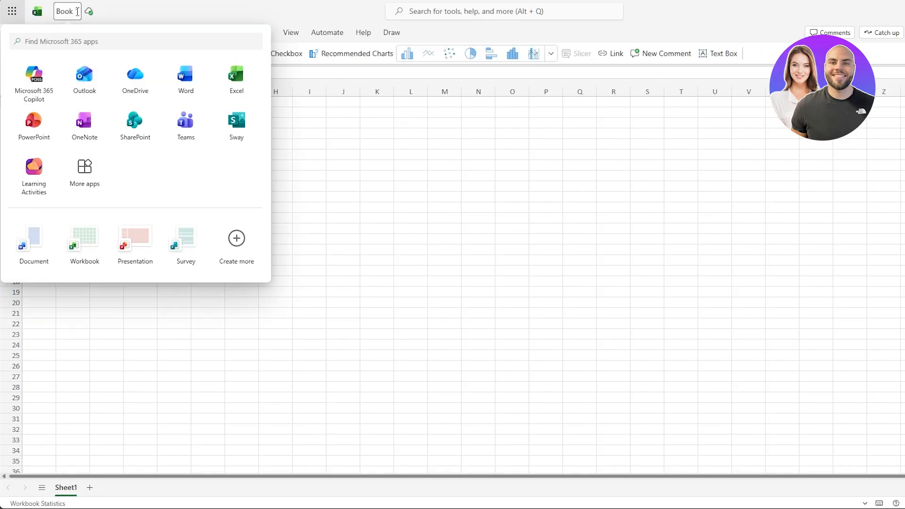
click(63, 12)
key(alt+Left)
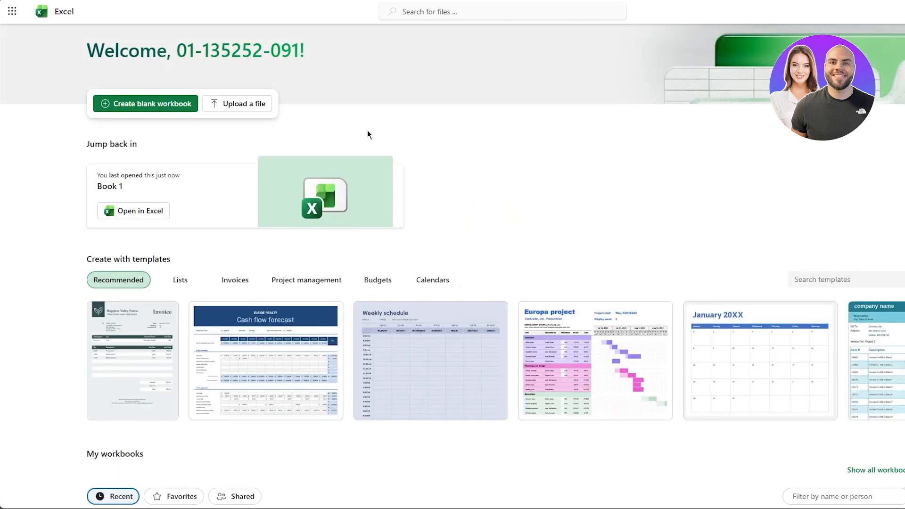
Step: Create a workbook from the Europa project Gantt chart template and look through its task schedule
scroll(603, 349, down, 5)
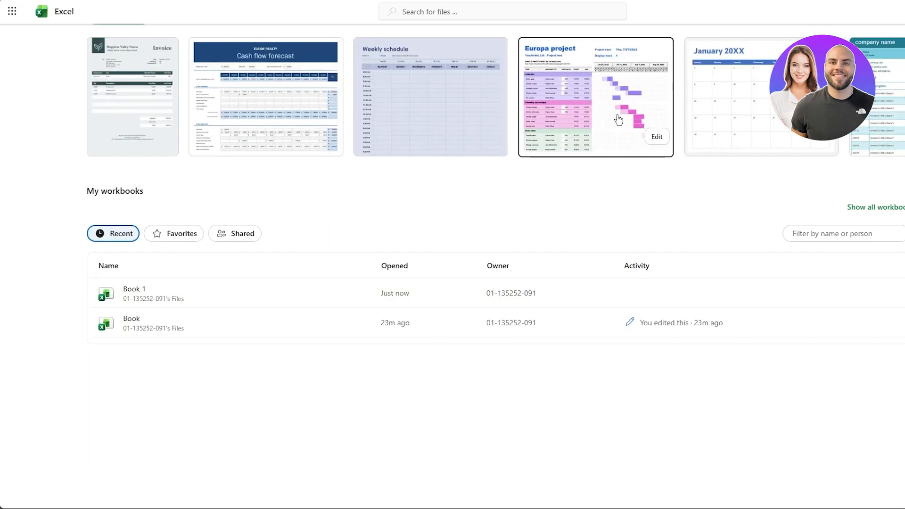
click(618, 120)
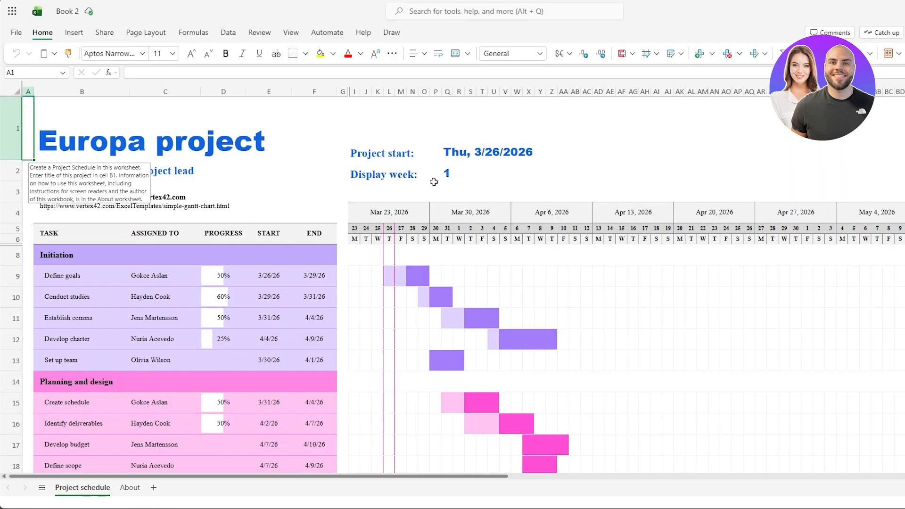
scroll(433, 182, down, 15)
scroll(368, 197, up, 10)
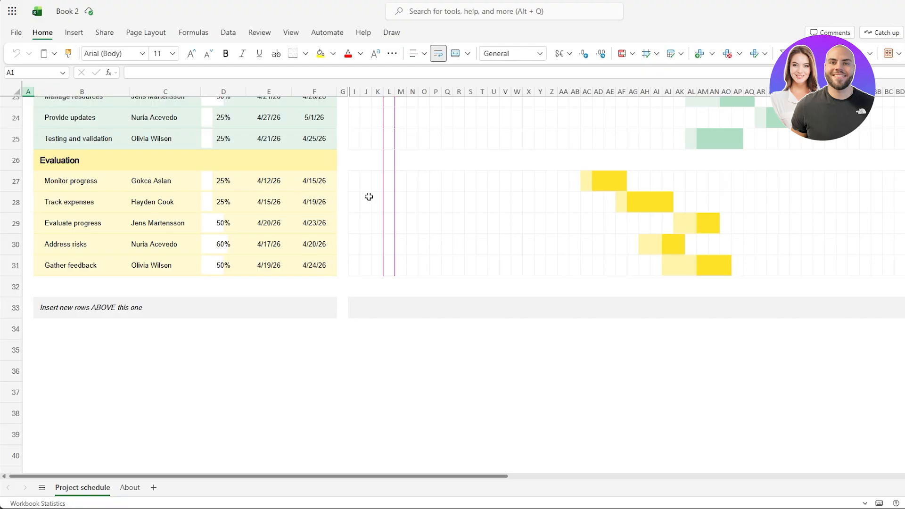
Step: Enter XLOOKUP(C4,B4:B8,D4:D8) as plain text in cell F40, below the project schedule
scroll(299, 198, down, 3)
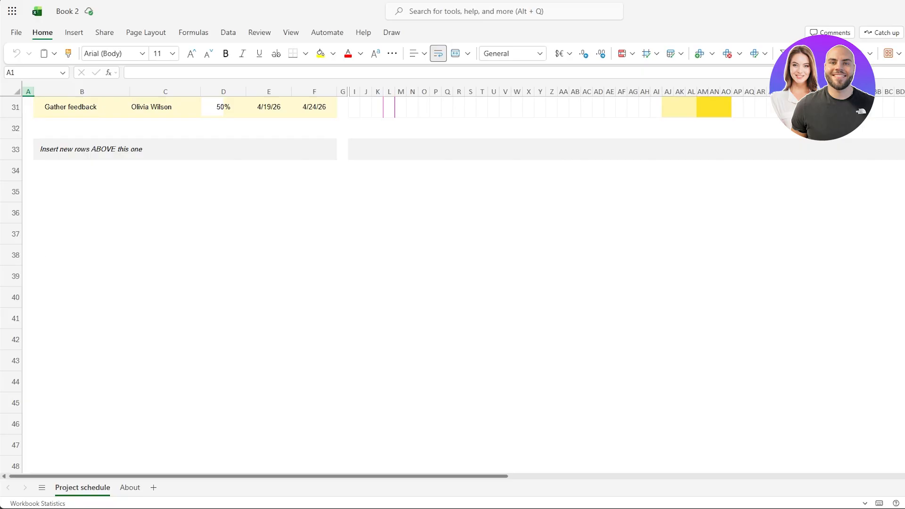
click(314, 297)
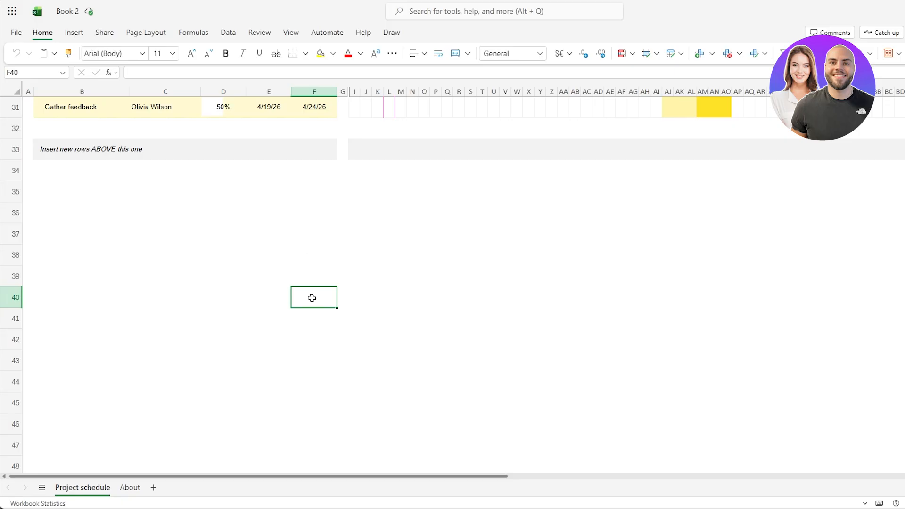
text(X)
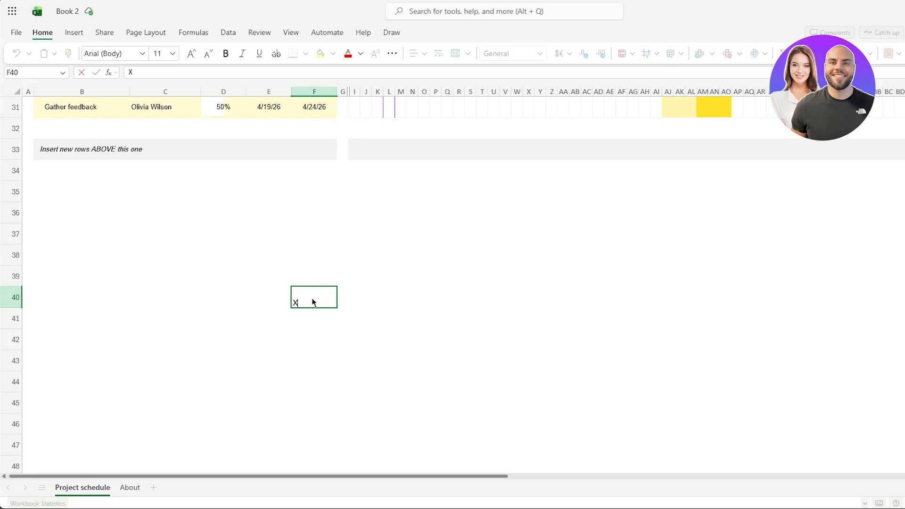
text(LOOKUP()
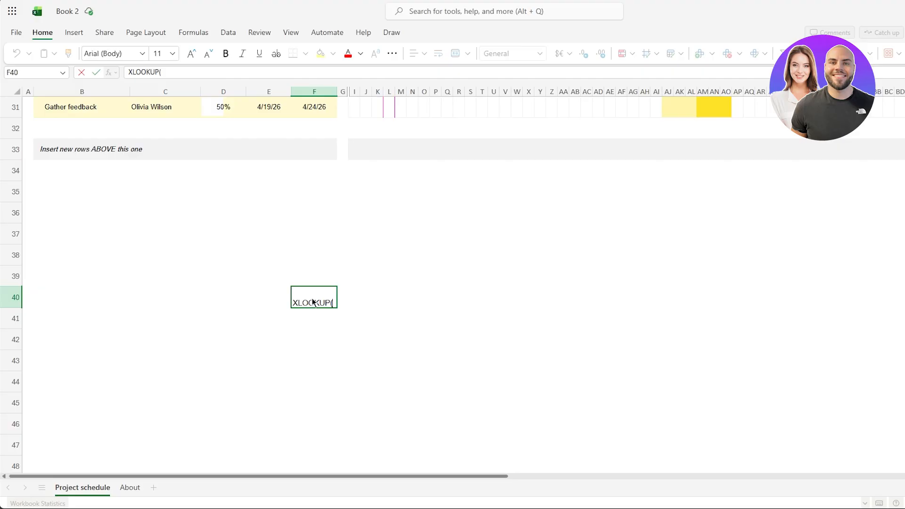
text(0)
key(BackSpace)
text(C4,B4:B)
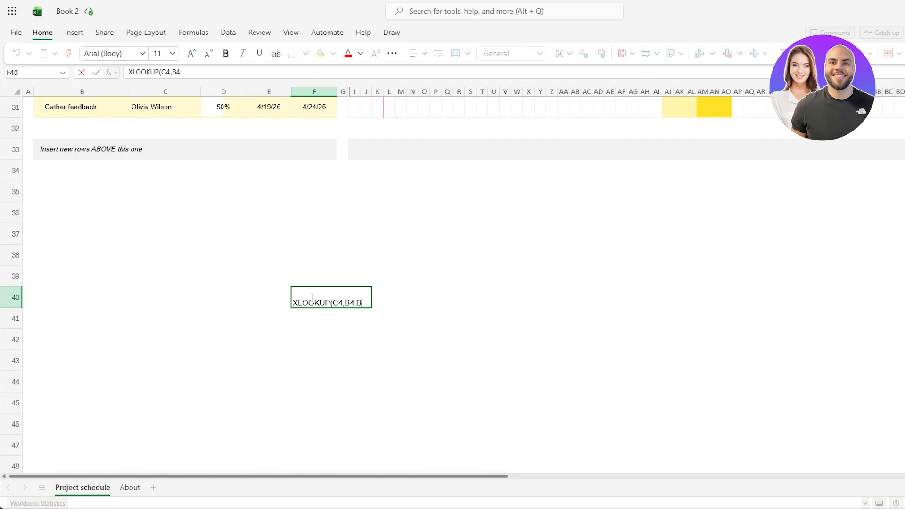
text(8,D4:D)
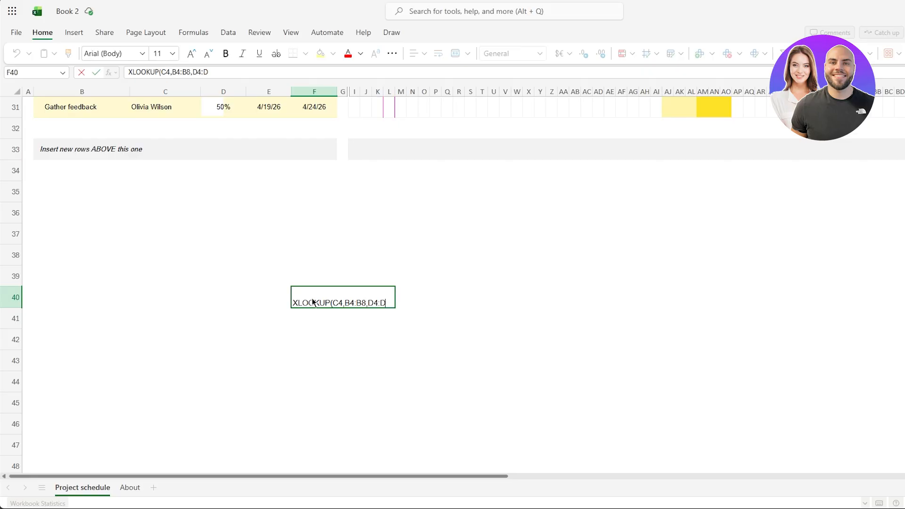
text(8))
drag(345, 303, 391, 303)
click(393, 340)
key(Return)
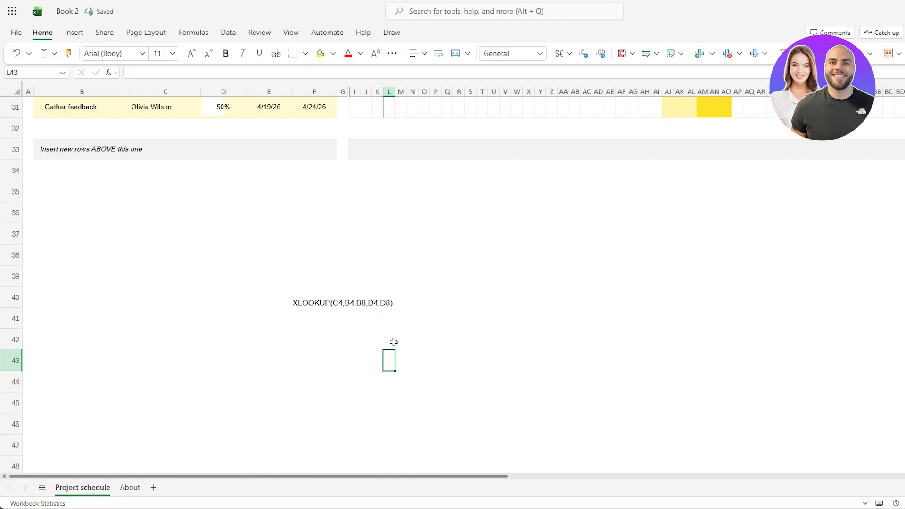
click(349, 296)
click(349, 296)
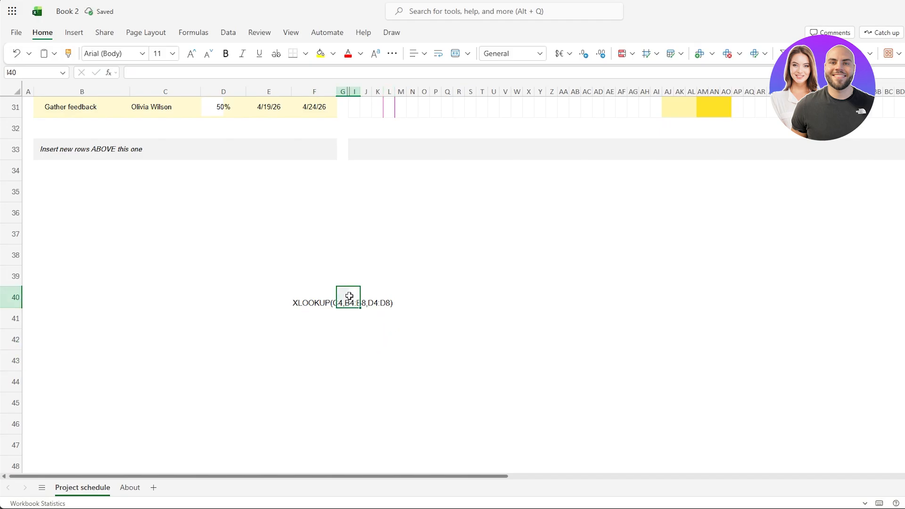
Step: Replace the LEFT function with FILTER in cell L6 so the formula reads =FILTER(TEXT(L5,"ddd"),1)
scroll(349, 296, up, 10)
click(389, 239)
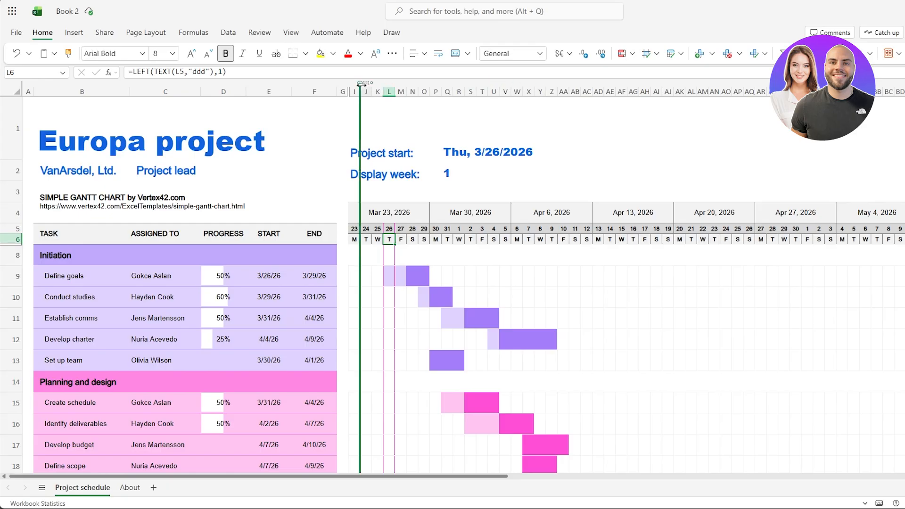
click(150, 72)
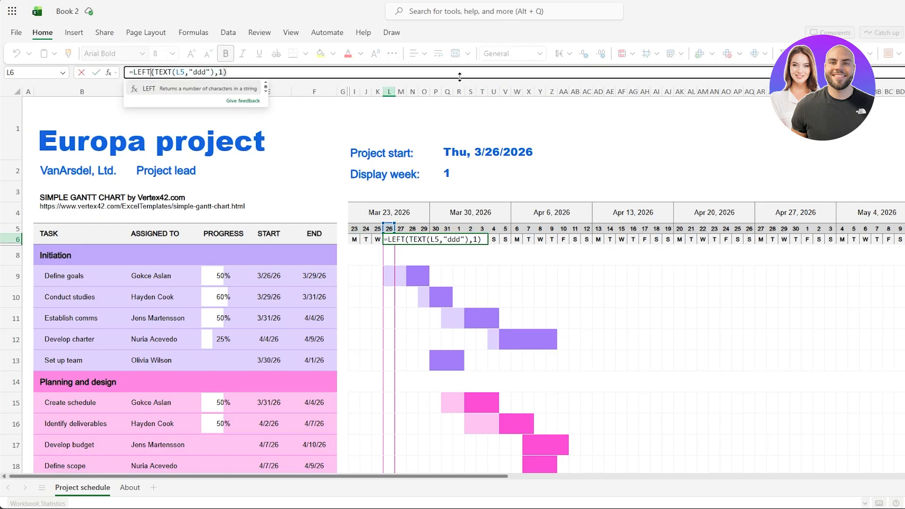
key(BackSpace)
key(BackSpace)
key(BackSpace)
key(BackSpace)
text(FIL)
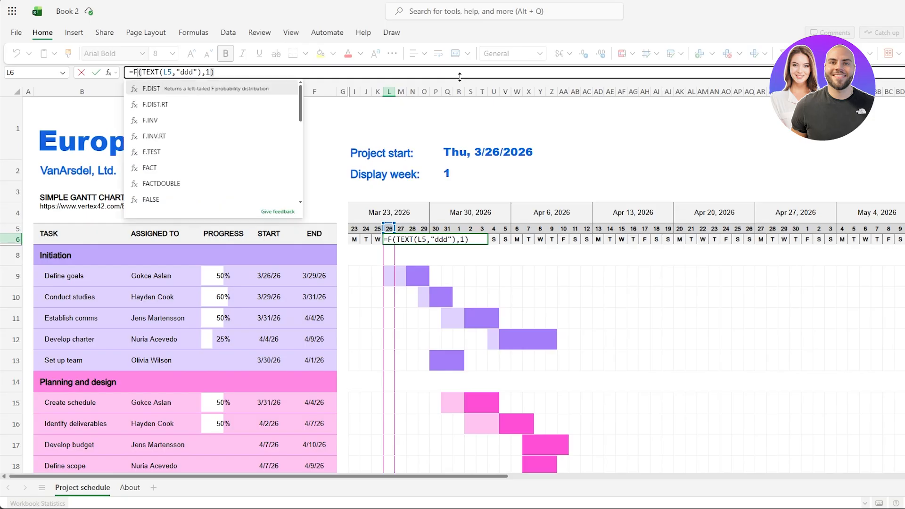
text(TER)
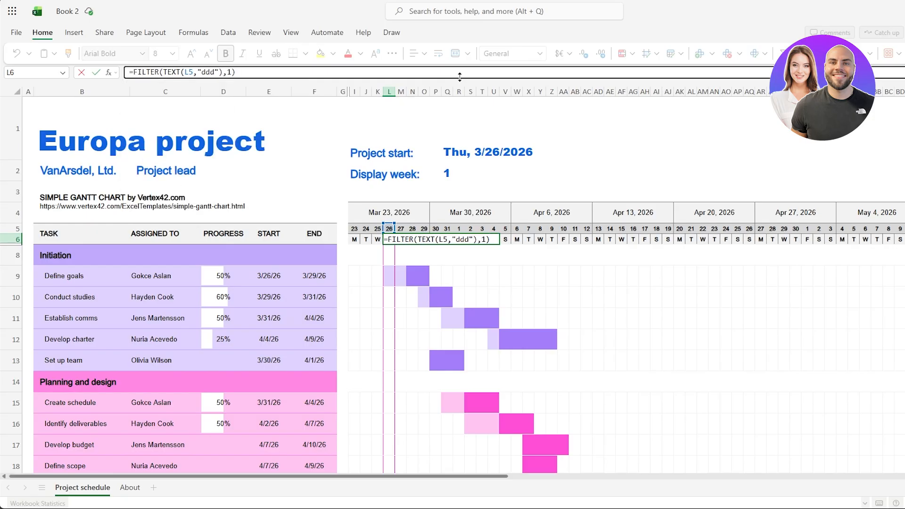
Step: Examine the argument help for TEXT and FILTER in the L6 formula, and commit the edited formula
key(Right)
key(Left)
key(Left)
key(Left)
key(Left)
key(Left)
key(Left)
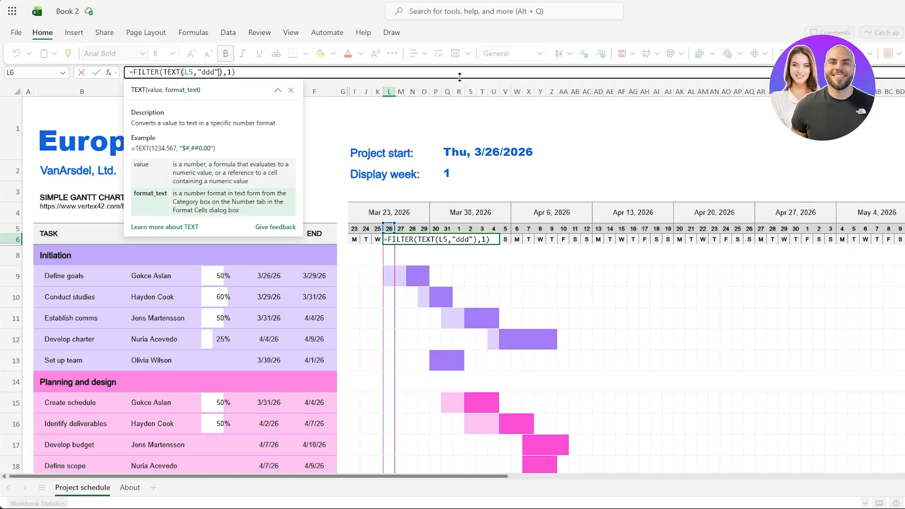
key(End)
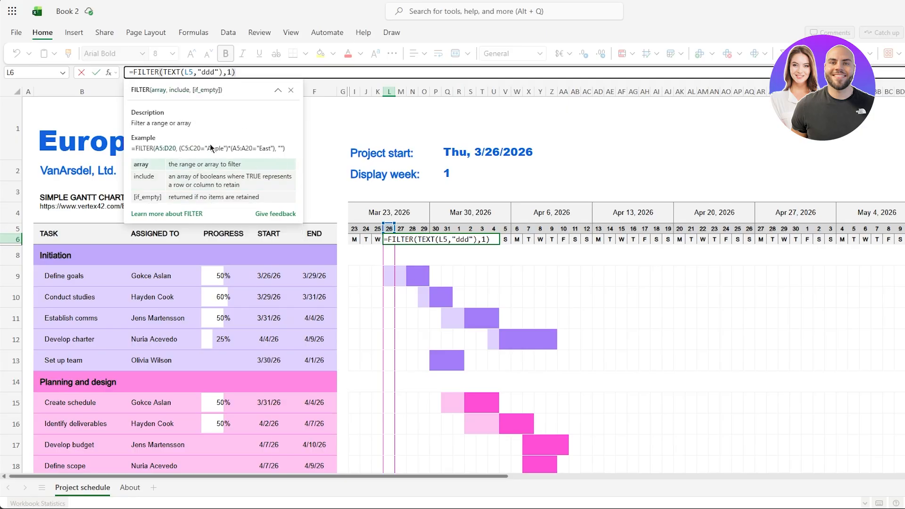
key(Left)
key(Left)
key(Left)
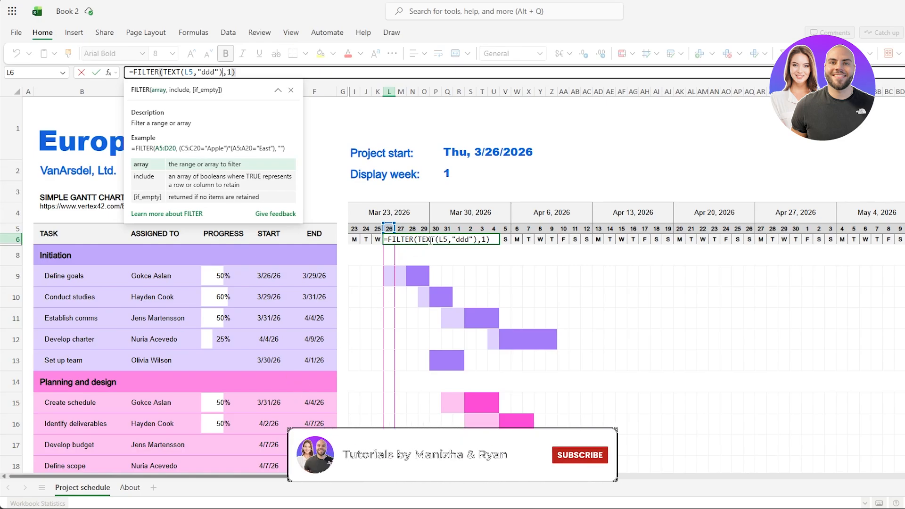
drag(148, 272, 277, 269)
click(219, 255)
Step: Select the Define goals task row, B9:F9, and inspect its cell content
scroll(179, 253, down, 3)
scroll(136, 251, up, 3)
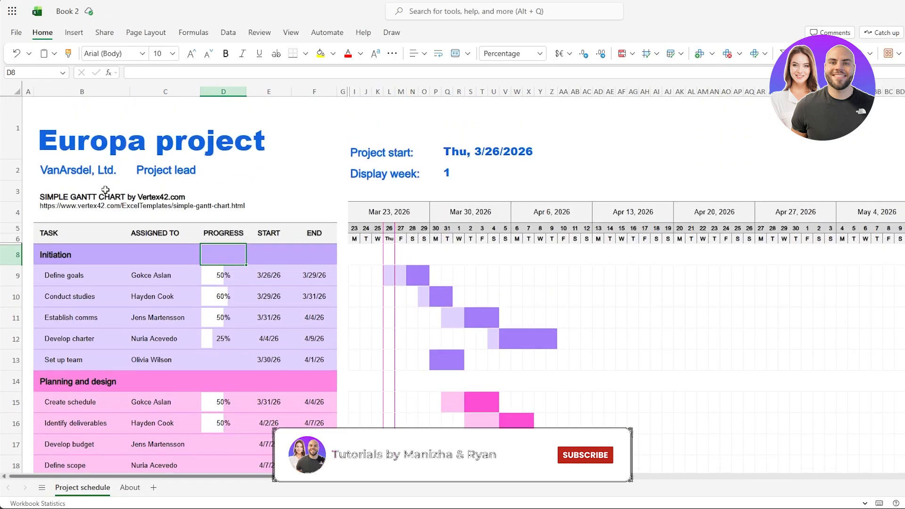
drag(94, 275, 303, 277)
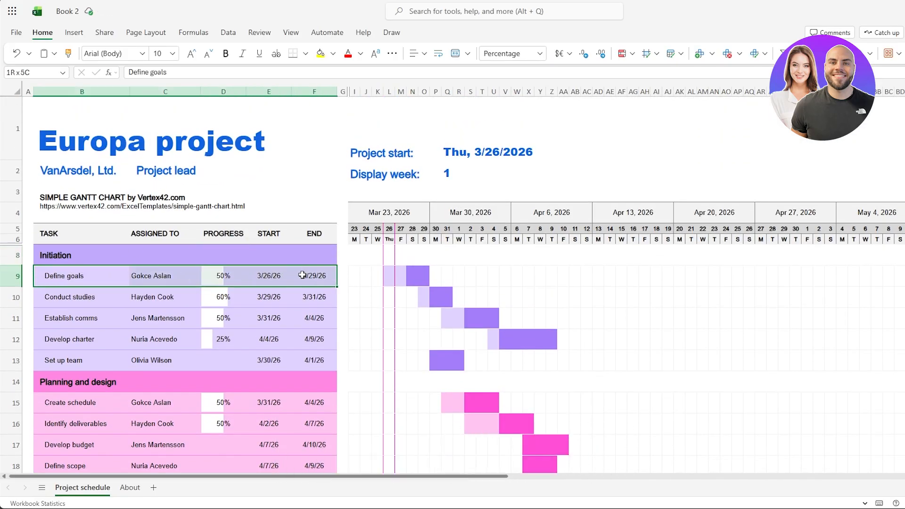
drag(168, 72, 117, 77)
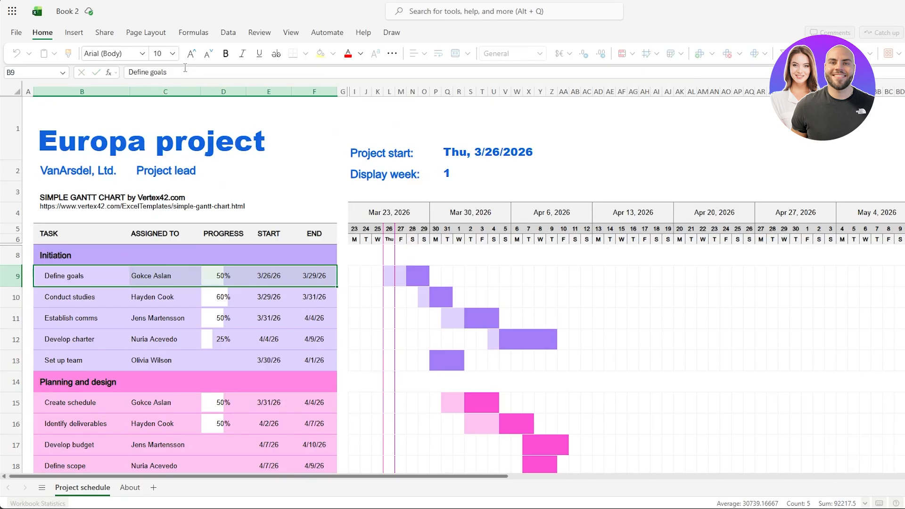
click(468, 276)
click(406, 253)
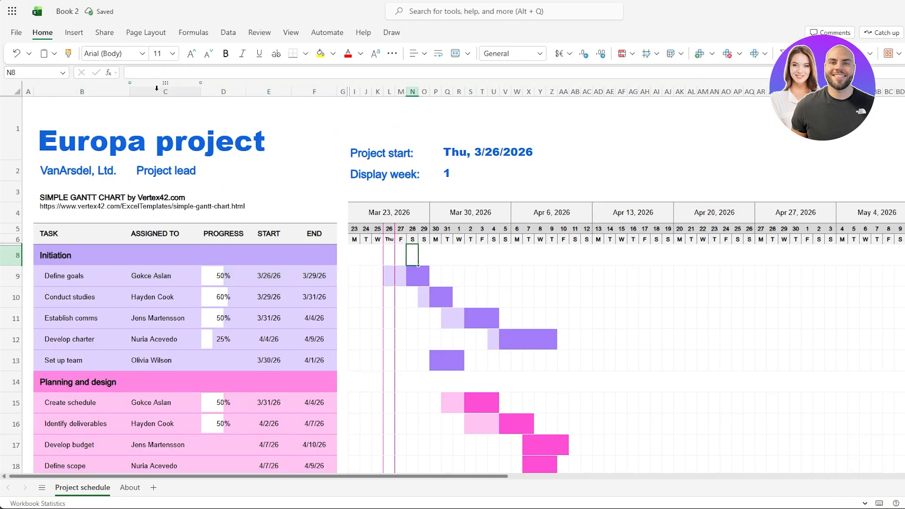
click(148, 71)
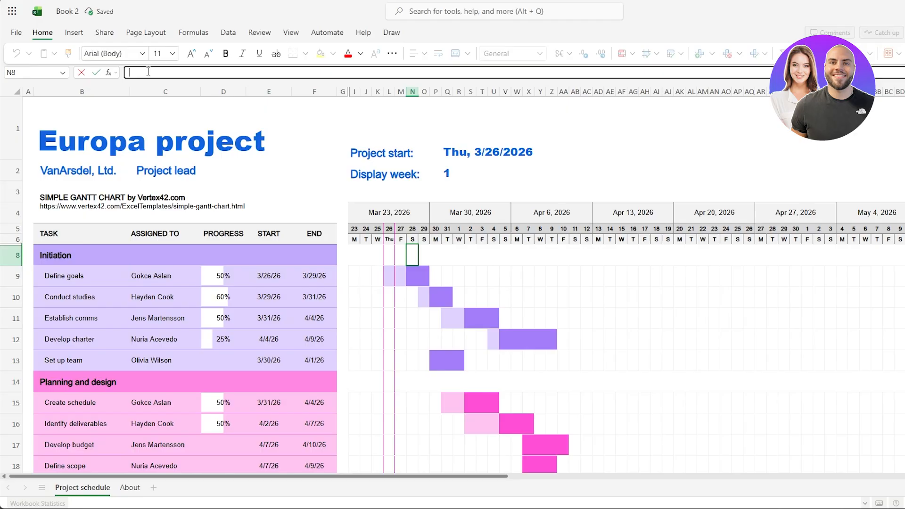
text(FILTER)
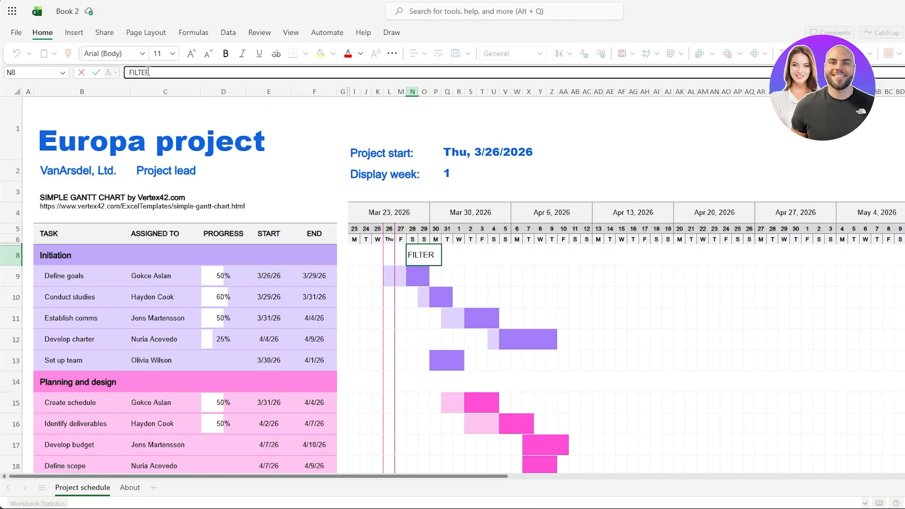
key(BackSpace)
key(BackSpace)
key(BackSpace)
key(BackSpace)
key(BackSpace)
key(BackSpace)
click(411, 239)
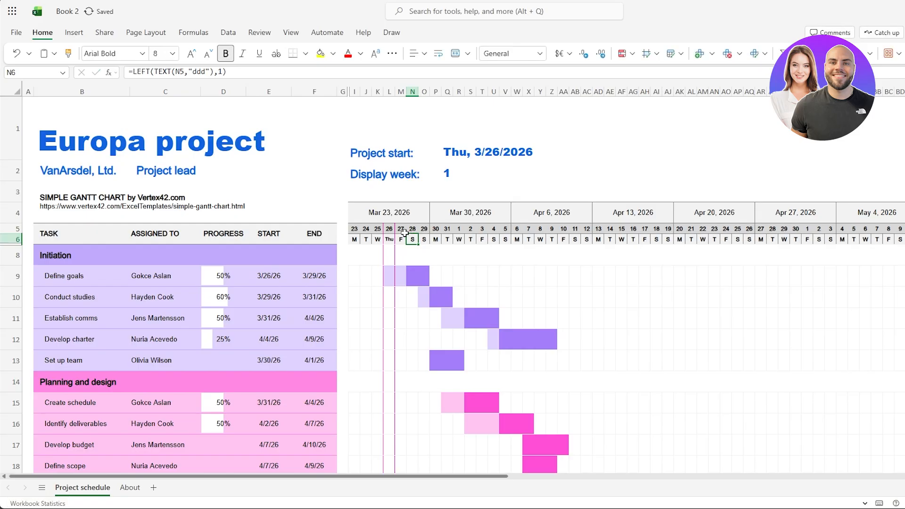
Step: With weekday cells O6:Z6 selected, replace LEFT with FILTER in Z6, giving =FILTER(TEXT(Z5,"ddd"),1)
click(516, 255)
drag(554, 241, 424, 239)
double_click(153, 74)
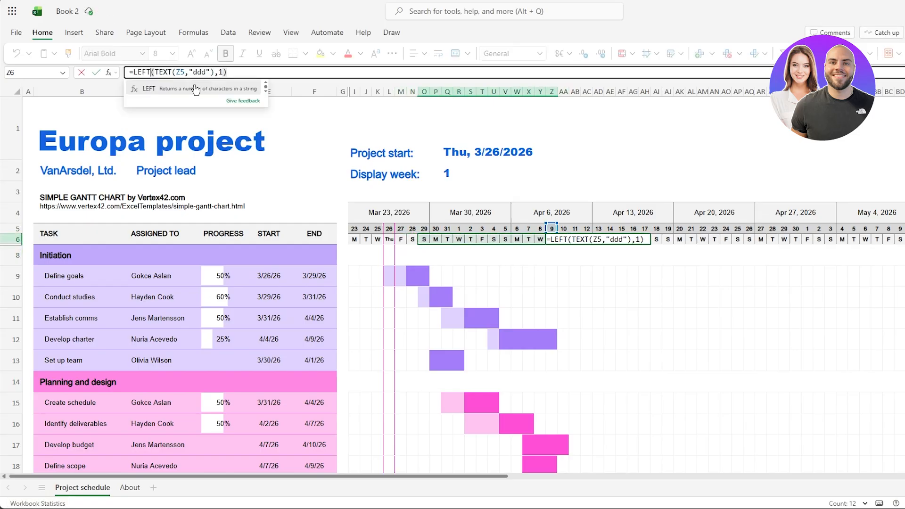
key(BackSpace)
text(FIL)
click(196, 87)
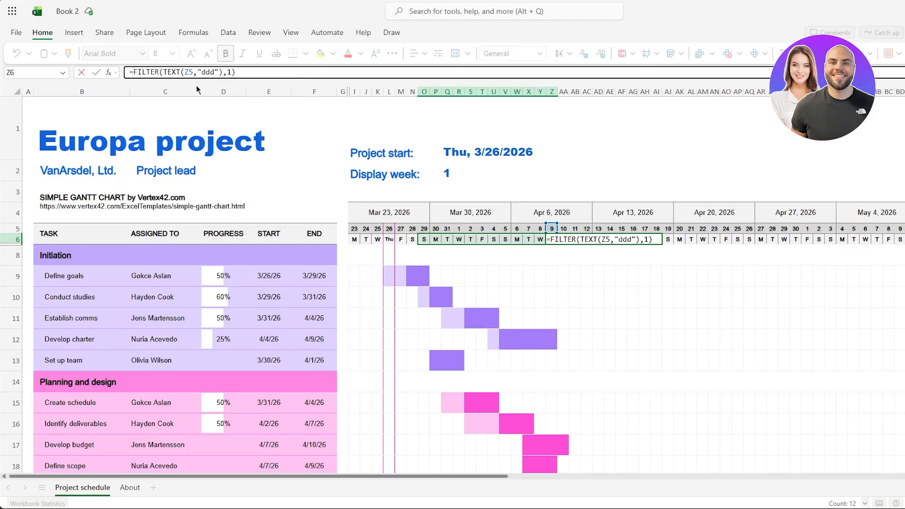
key(Return)
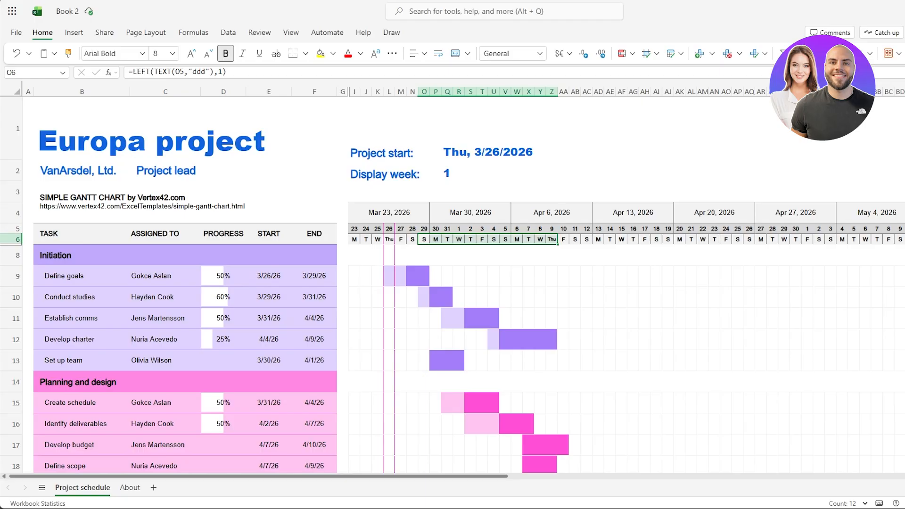
Step: Look over the task schedule and check the formula behind the Define goals task's end date
scroll(471, 222, down, 3)
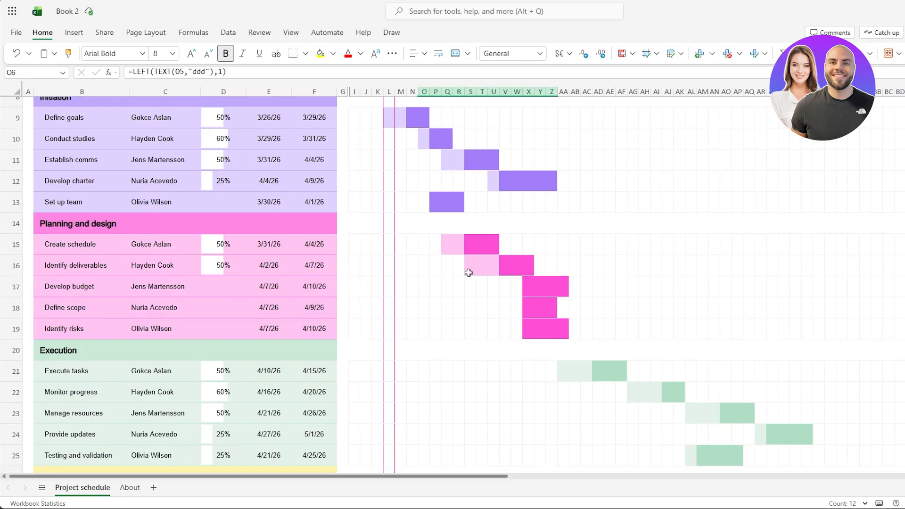
scroll(415, 240, up, 3)
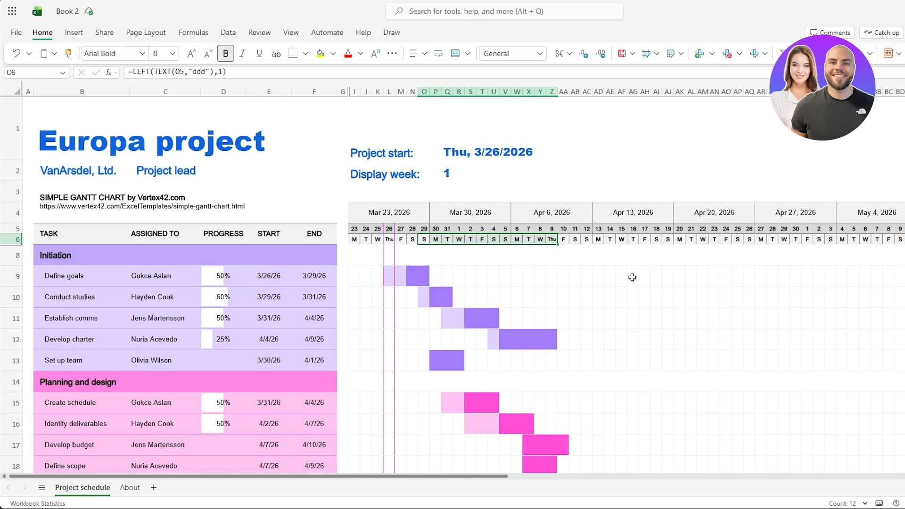
scroll(464, 263, down, 2)
click(311, 173)
scroll(317, 200, up, 2)
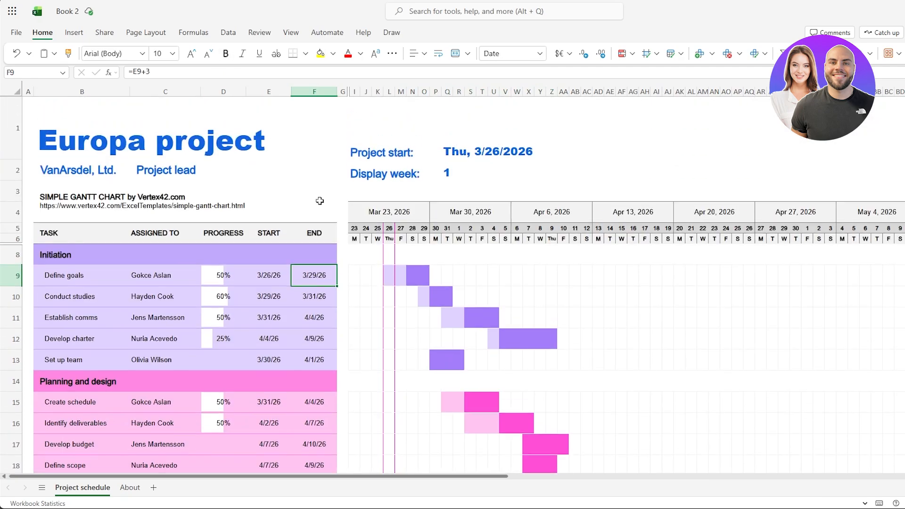
click(270, 317)
click(226, 317)
click(170, 283)
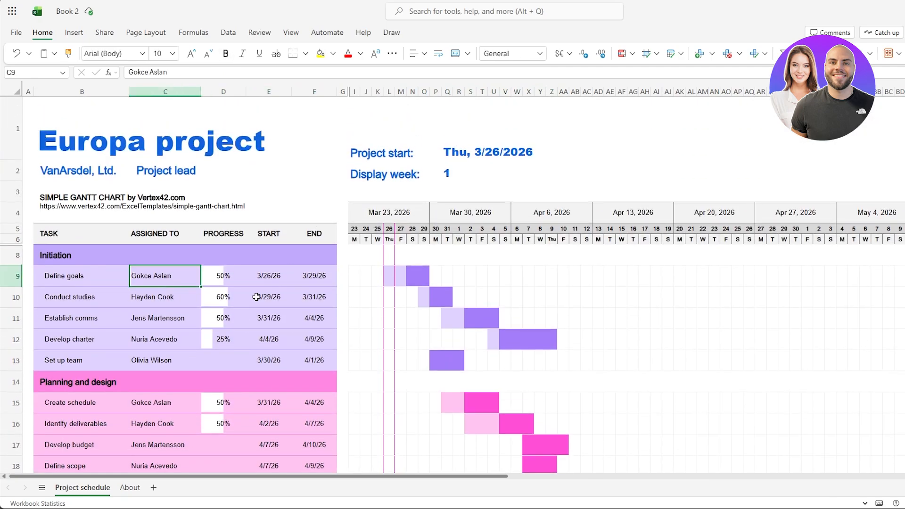
click(273, 279)
click(312, 277)
Step: Enter the formula =IF(D5>32,"FAIL") in cell G9, beside the Define goals task's end date
click(343, 276)
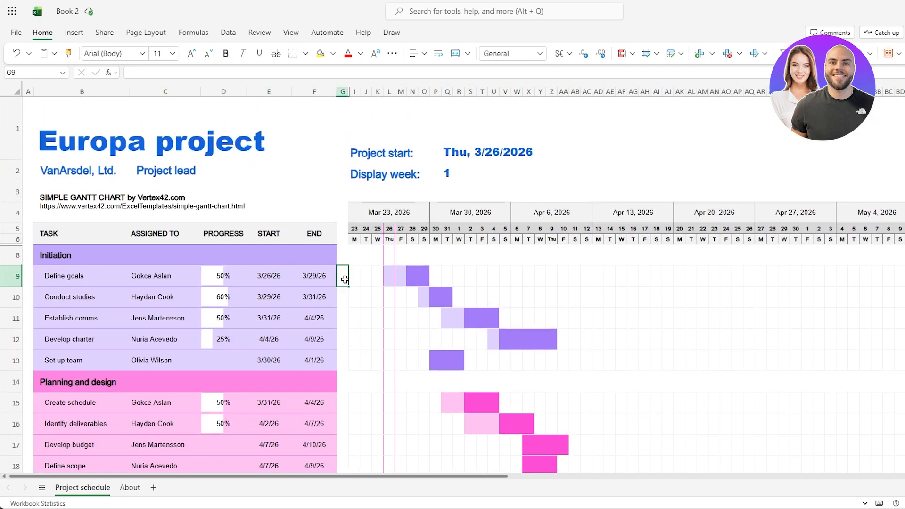
click(192, 71)
text(F)
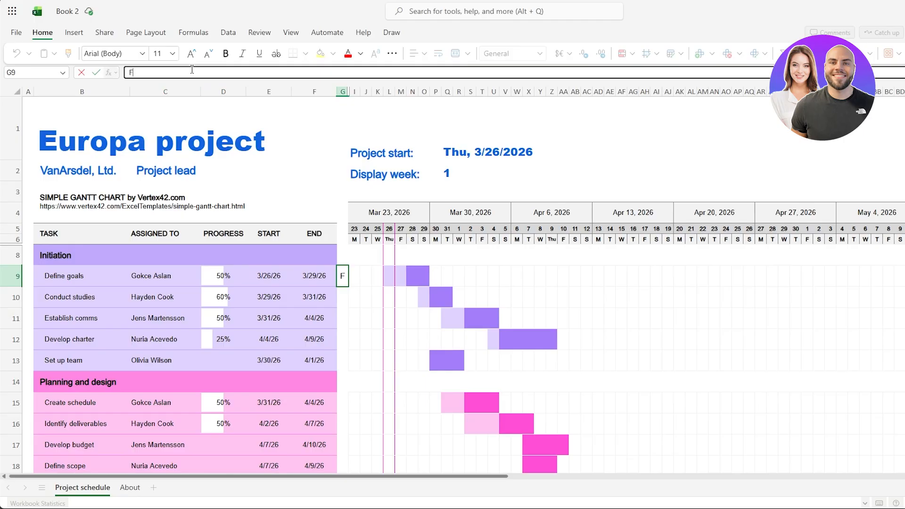
key(BackSpace)
text(IF)
key(BackSpace)
key(BackSpace)
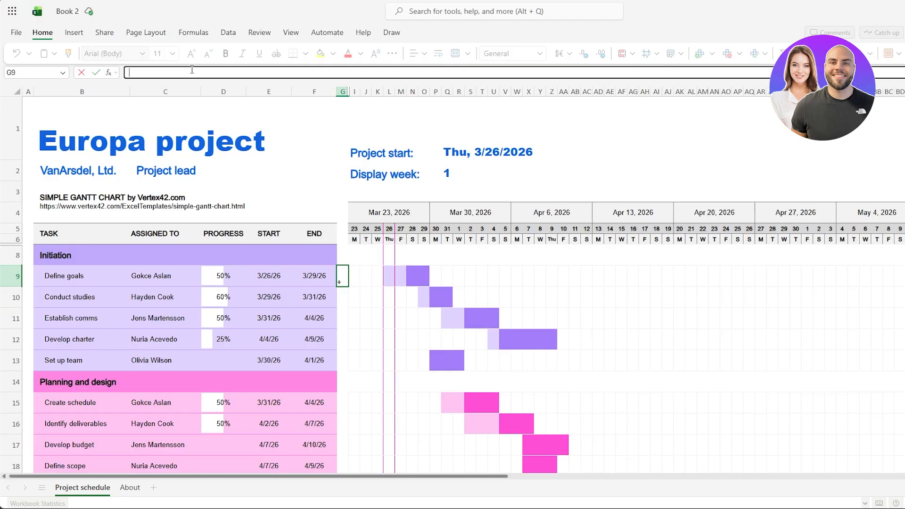
text(=IF()
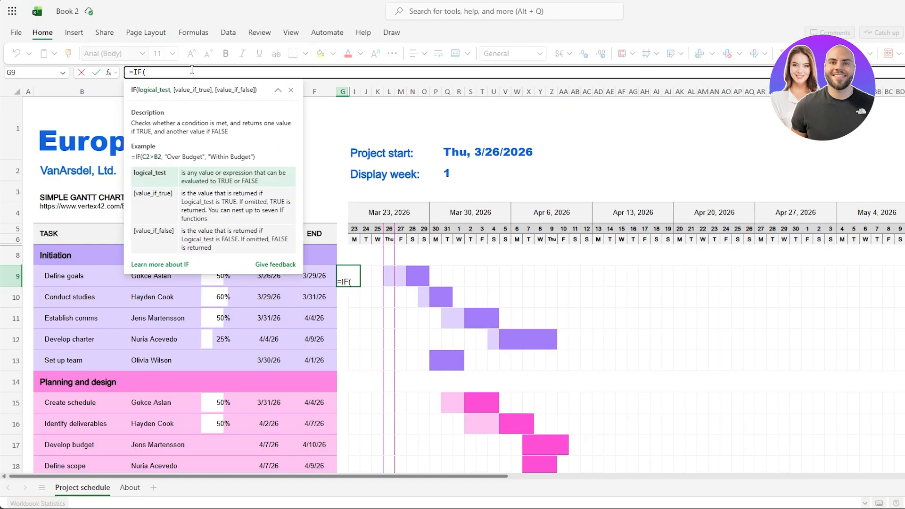
text(D5>32,"FAIL")
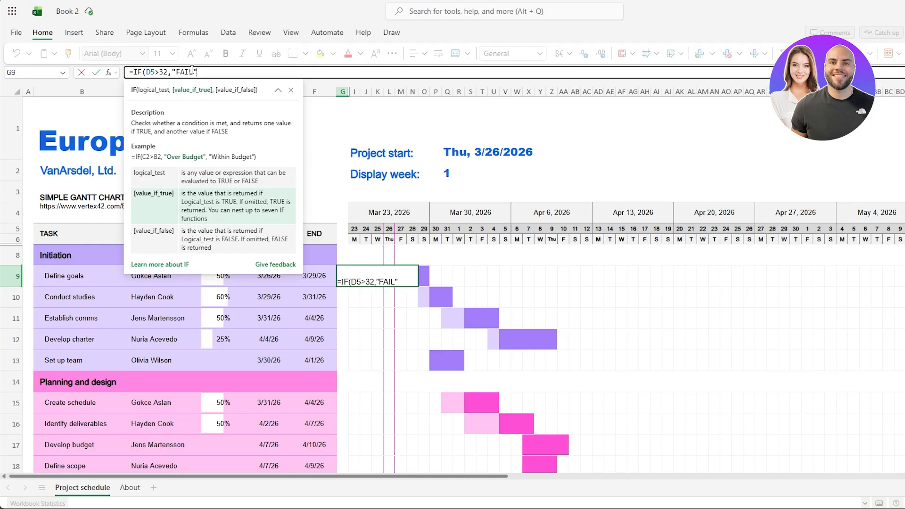
text())
key(Return)
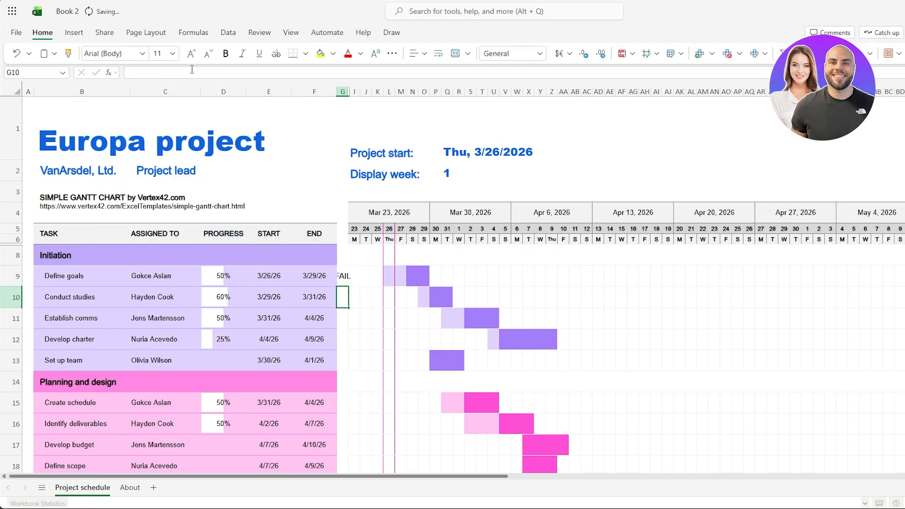
Step: Widen columns F and G of the project schedule and reveal the hidden column H next to them
click(335, 235)
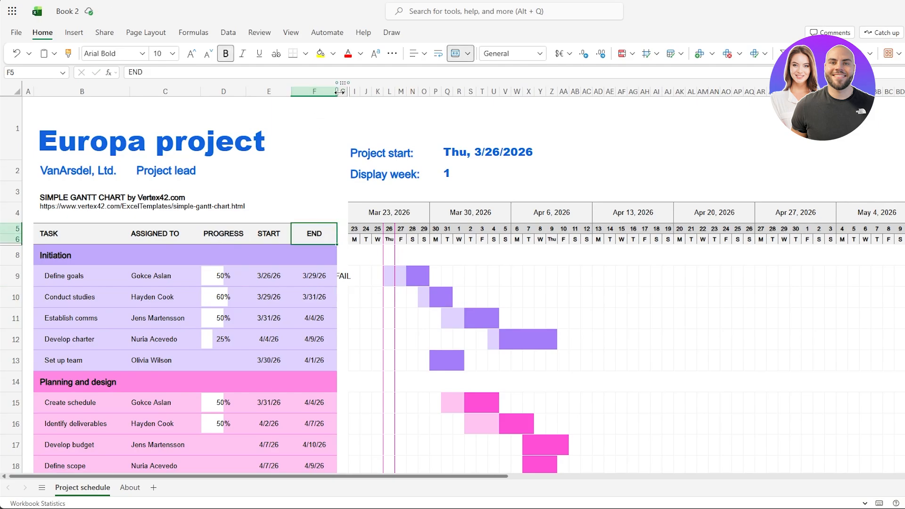
mouse_move(337, 92)
mouse_down()
mouse_move(357, 91)
mouse_move(347, 92)
mouse_up()
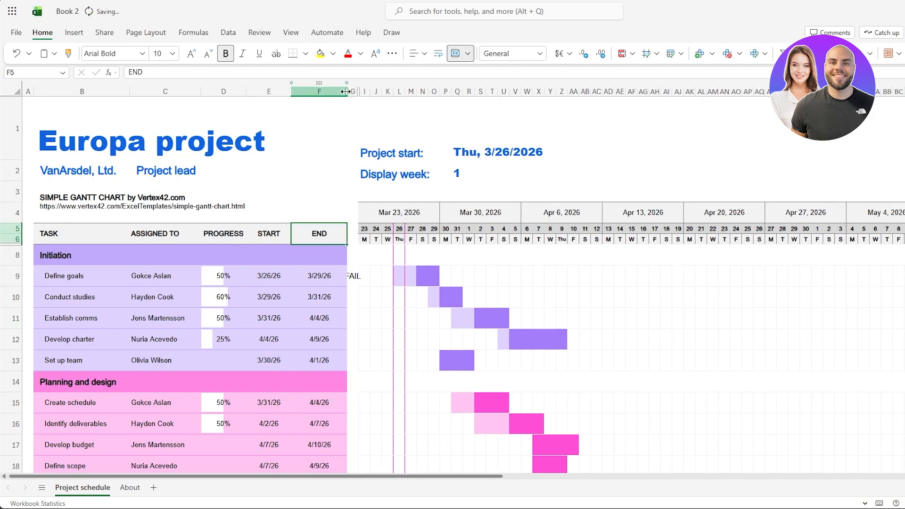
click(351, 250)
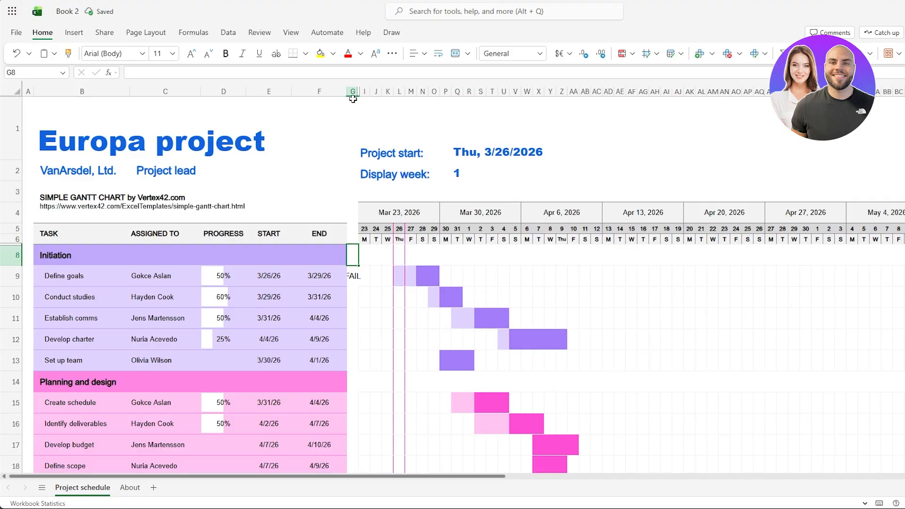
drag(355, 92, 387, 92)
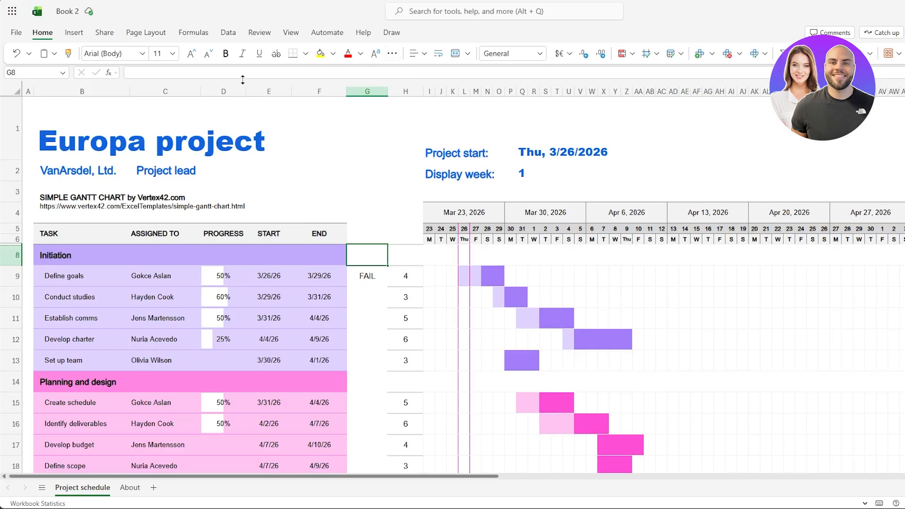
Step: Start an INDEX formula in cell G8 with the task range $B$9:$B$15 as its array
click(181, 72)
text(=)
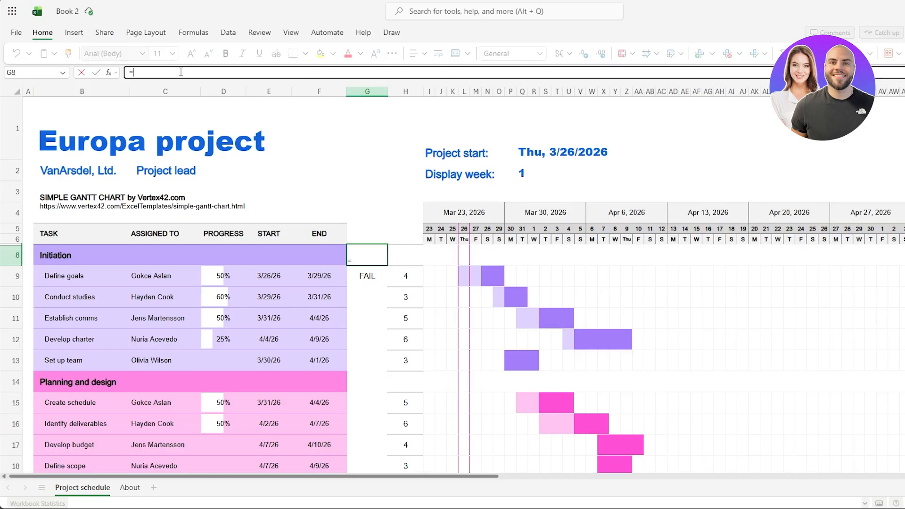
text(INDEX()
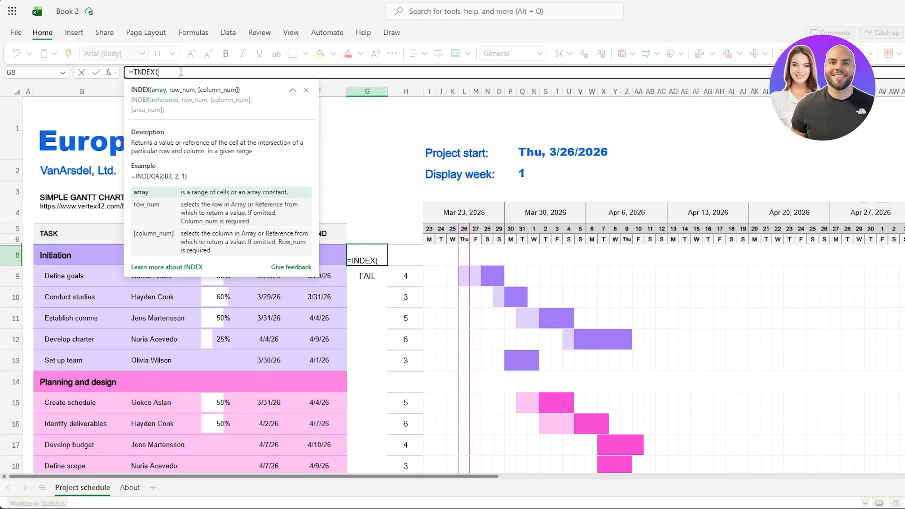
text($B$2)
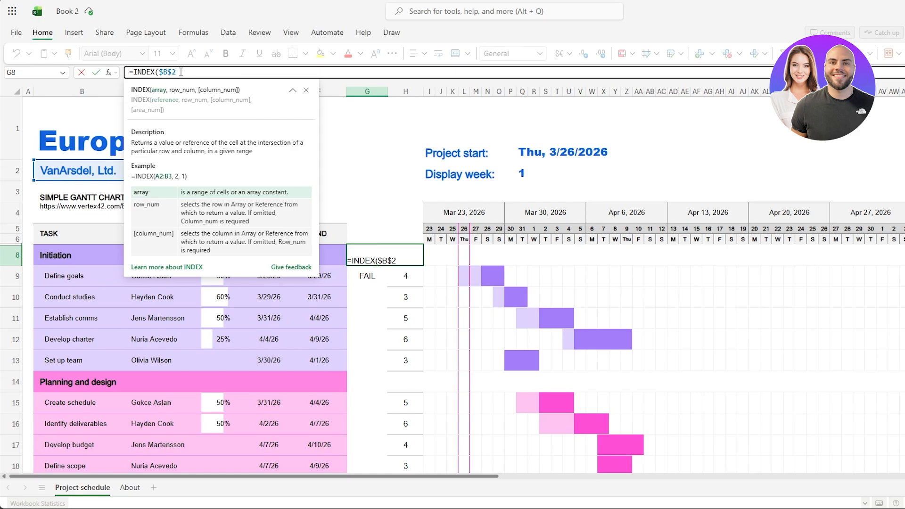
key(BackSpace)
text(9:)
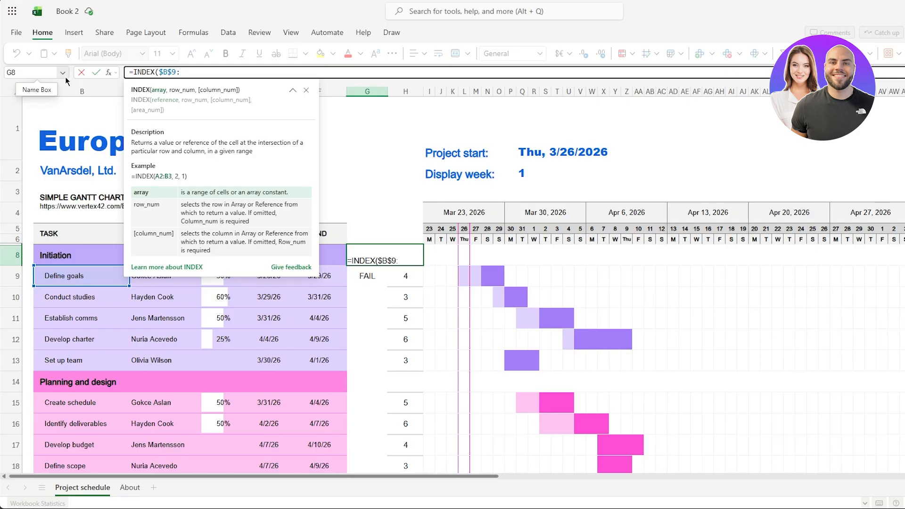
text(b)
text($B$15)
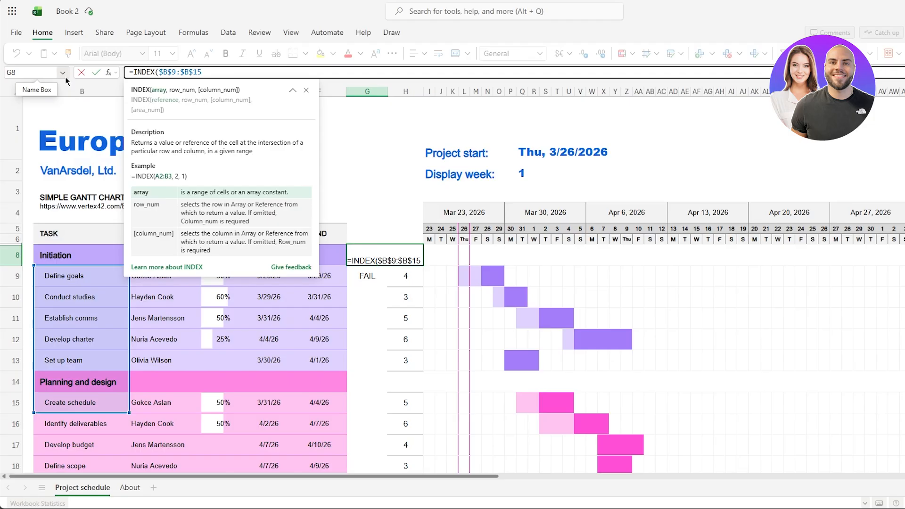
Step: Add MATCH as the next argument of the G8 INDEX formula, separated from the range by a comma
text(.MATCH)
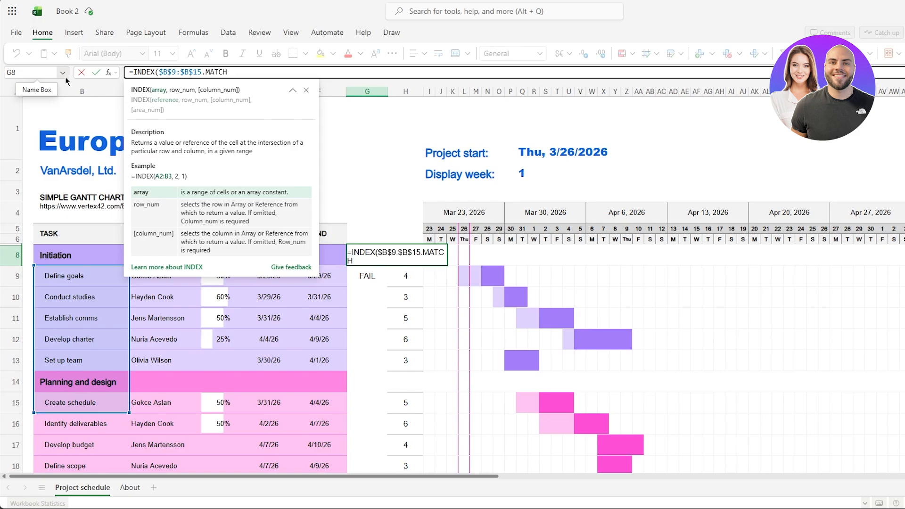
key(Left)
key(Left)
key(Left)
key(Left)
key(BackSpace)
text(,)
key(Right)
key(Right)
key(Right)
key(Right)
key(Right)
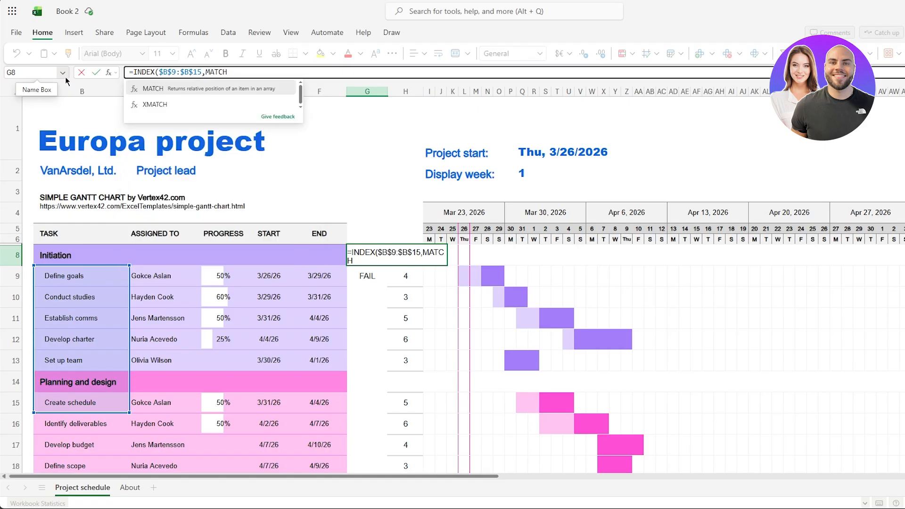
Step: Complete G8 as =INDEX($B$9:$B$15,MATCH(H9) with H9 as the lookup value, commit it, and widen column G to fit the formula text
text(()
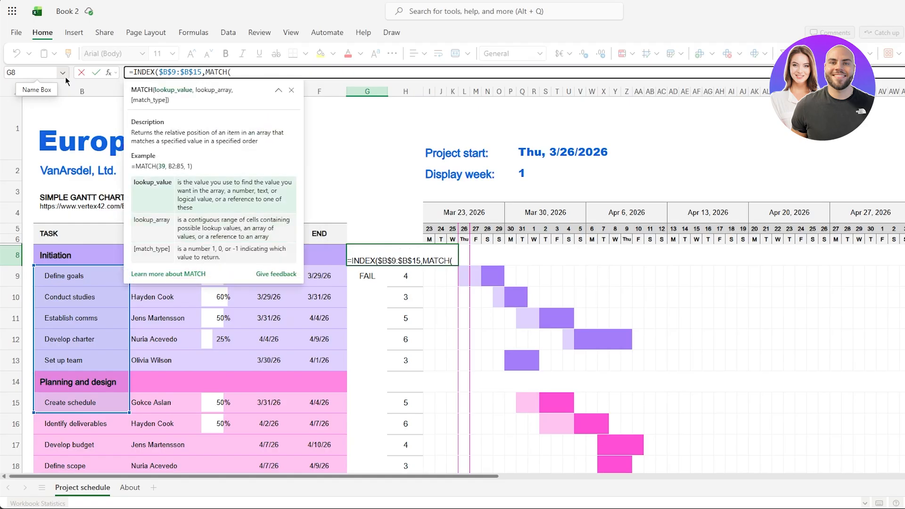
text(G2)
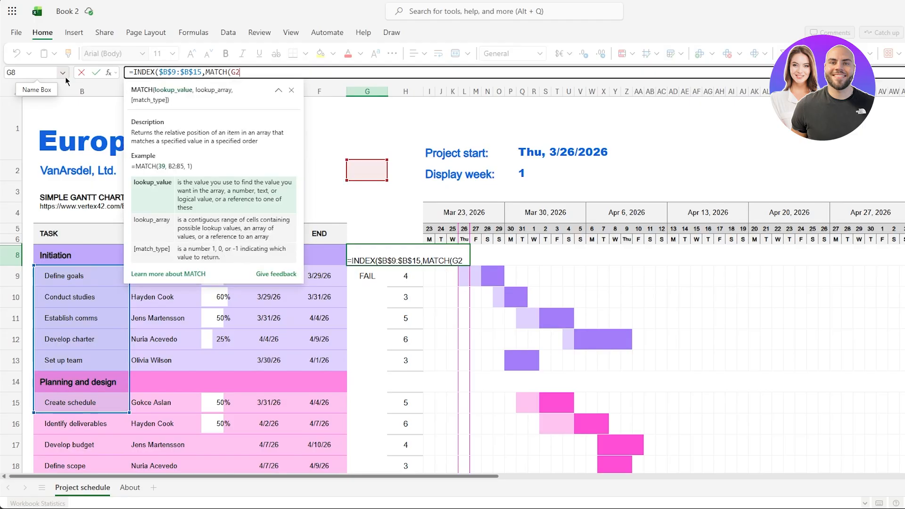
key(BackSpace)
key(BackSpace)
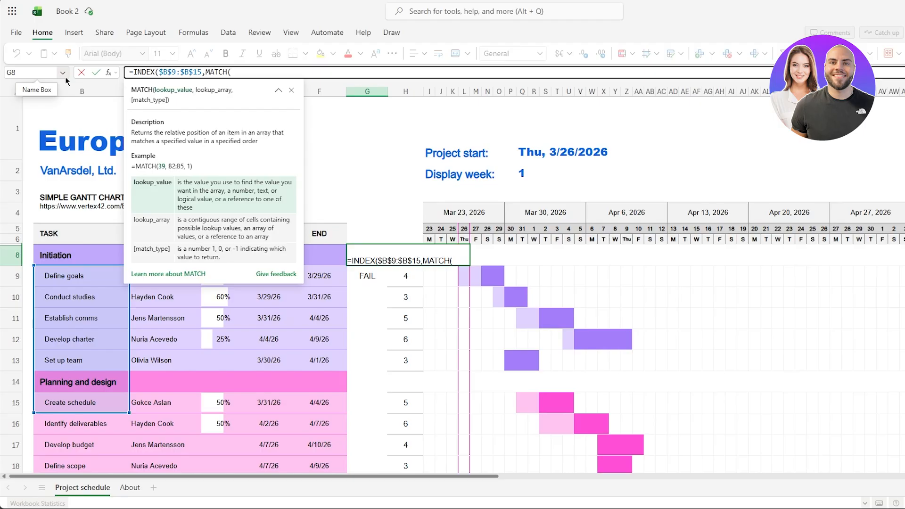
text(H9)
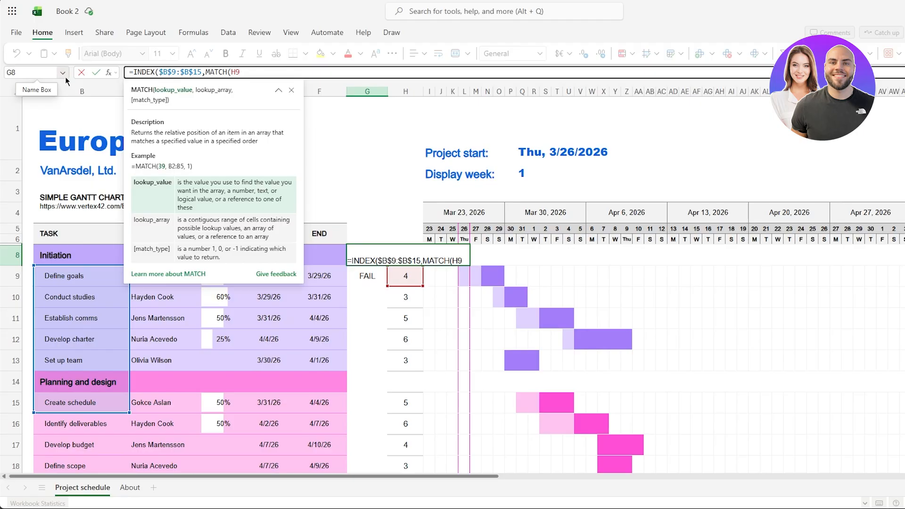
text(0)
key(BackSpace)
text())
key(Return)
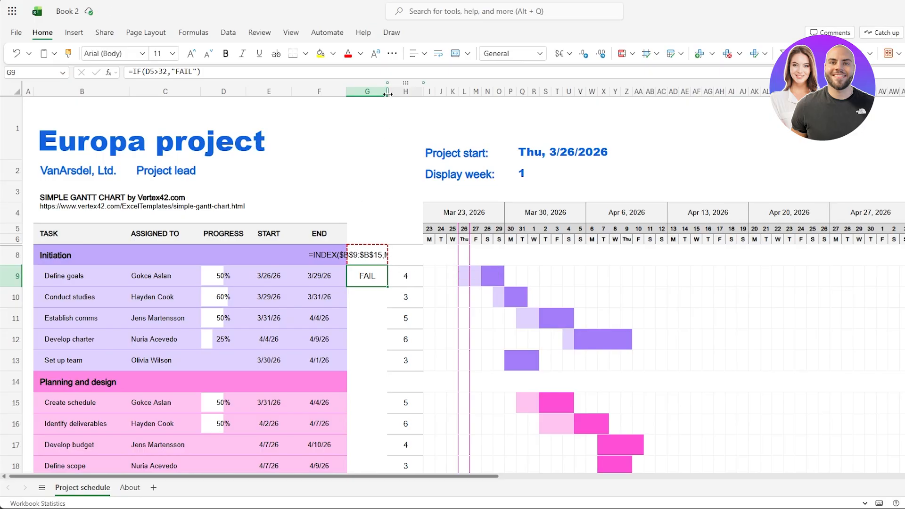
drag(388, 91, 539, 92)
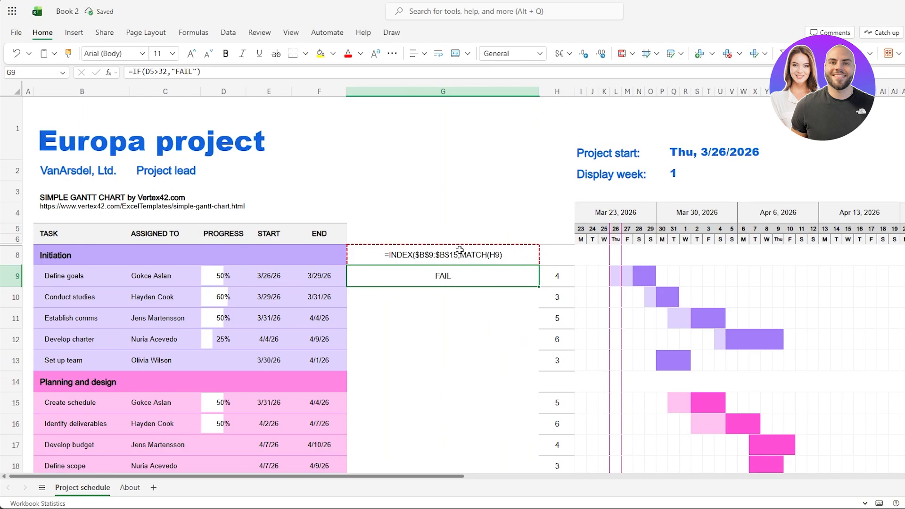